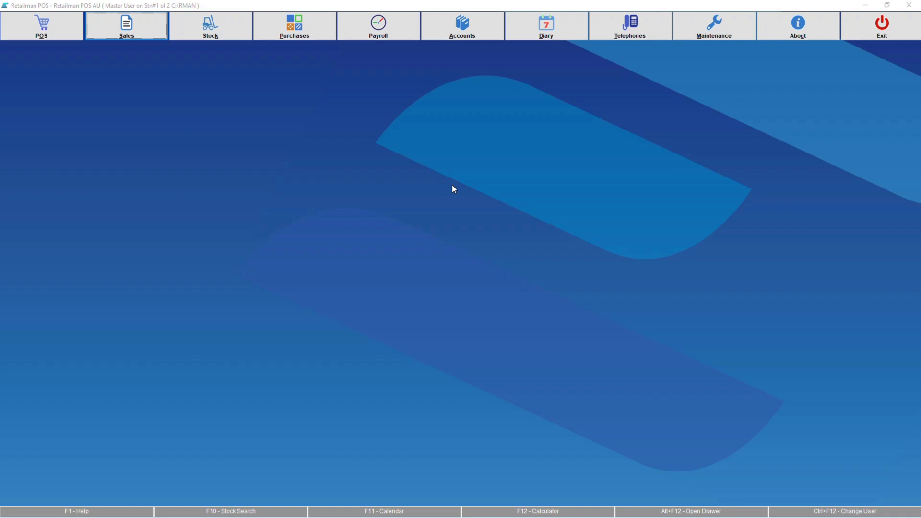
Bring up the Invoices List Report settings from the Sales menu
click(155, 29)
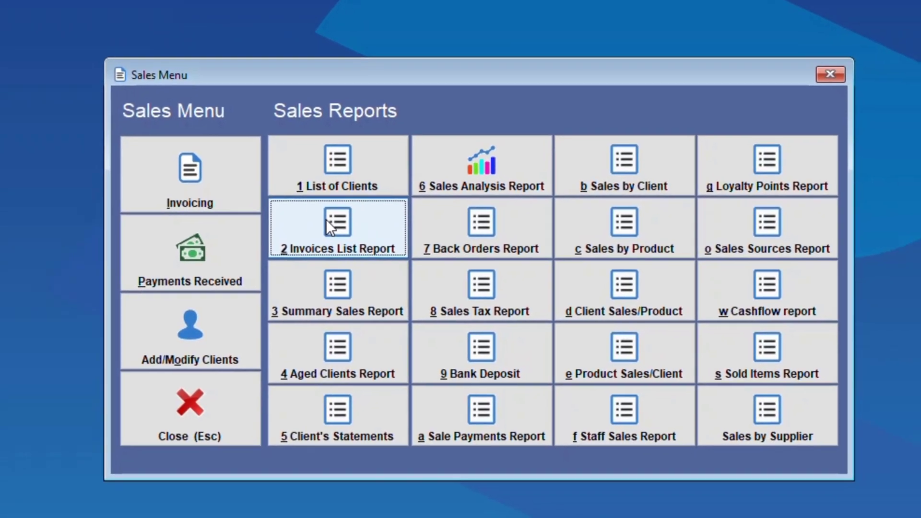
click(310, 215)
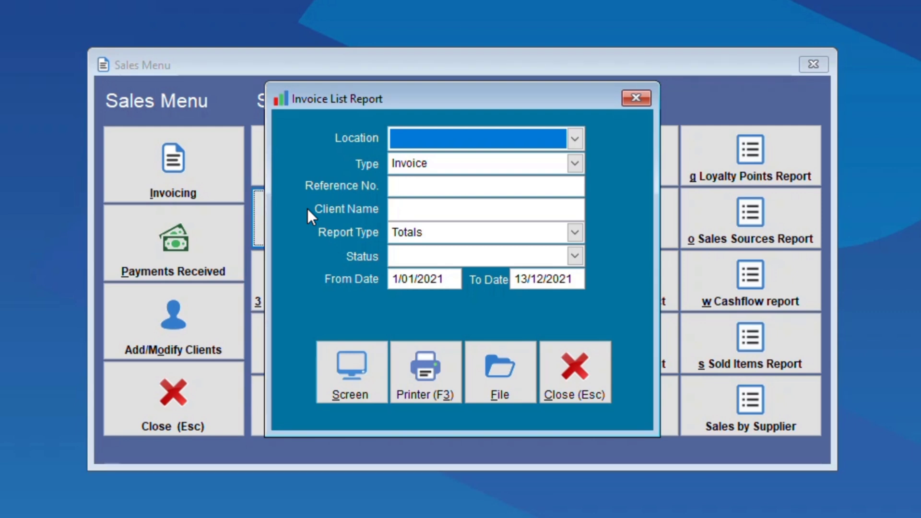
Choose the AU location and keep Invoice as the document type
click(574, 143)
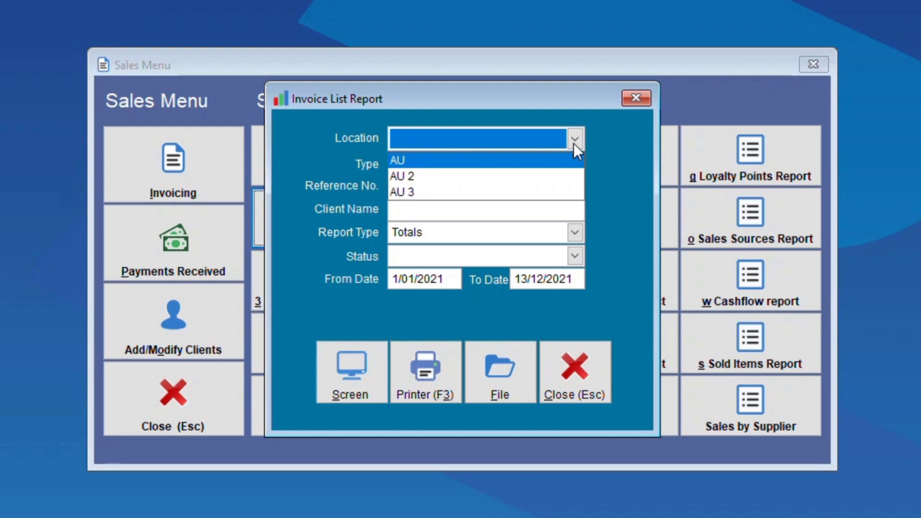
click(521, 163)
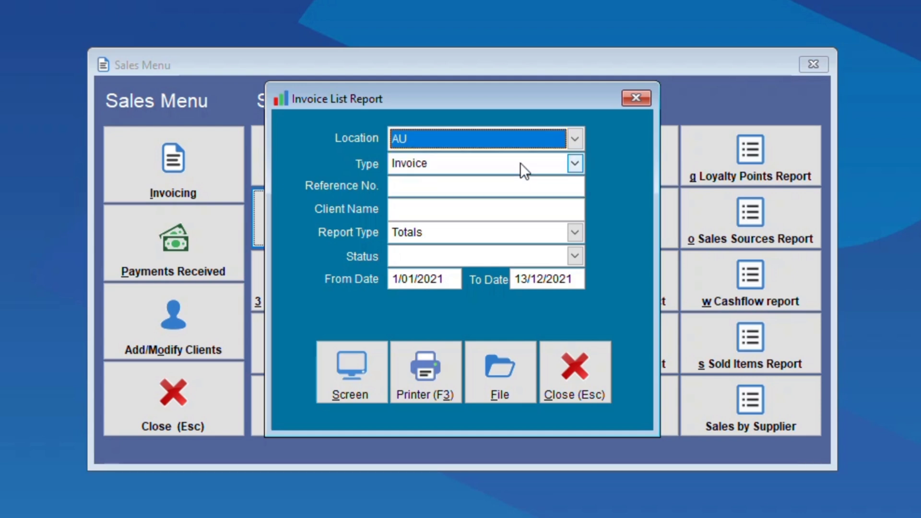
click(574, 165)
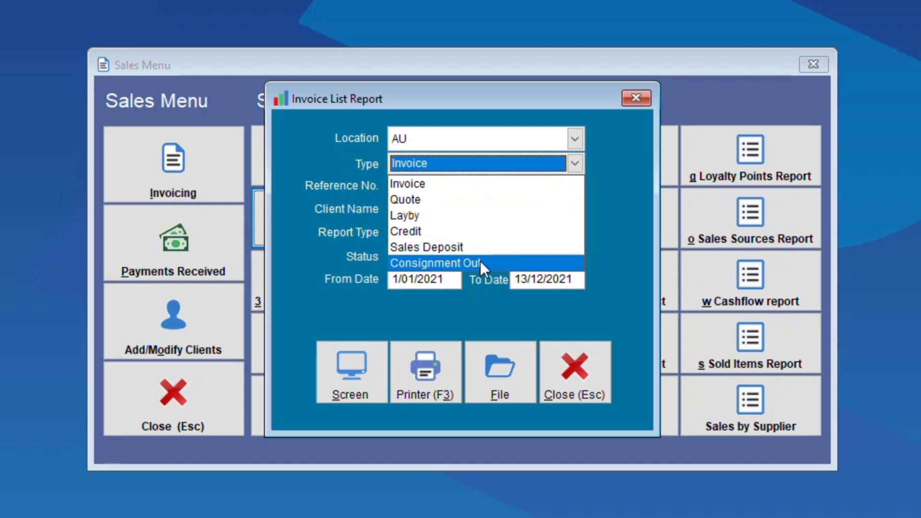
click(621, 255)
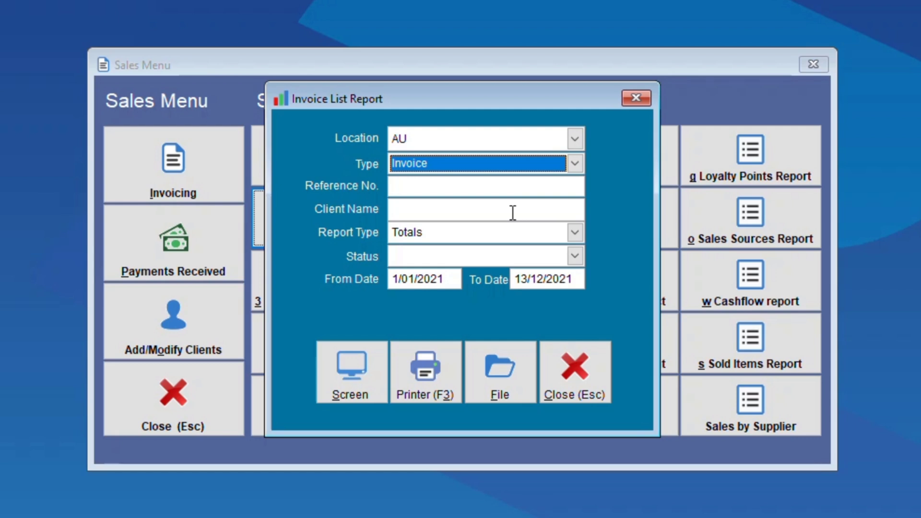
Keep Totals as the report type and leave the status filter blank
click(575, 232)
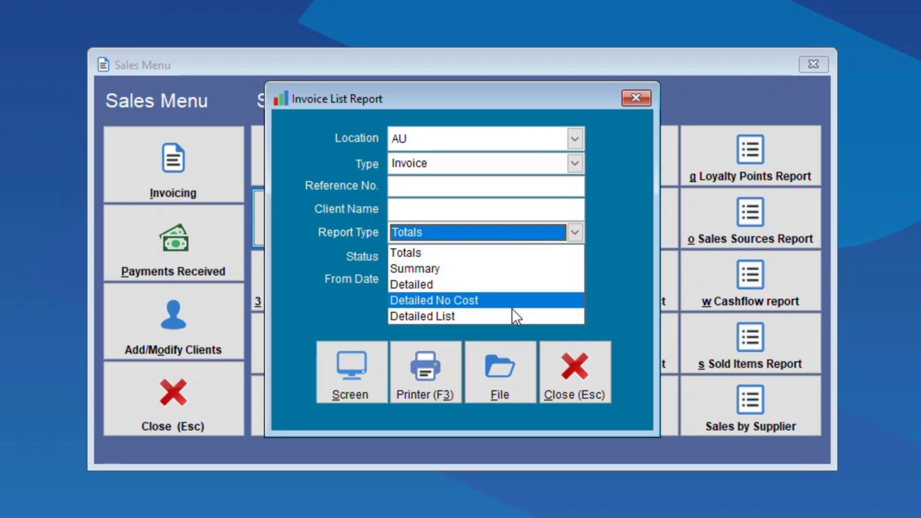
click(591, 314)
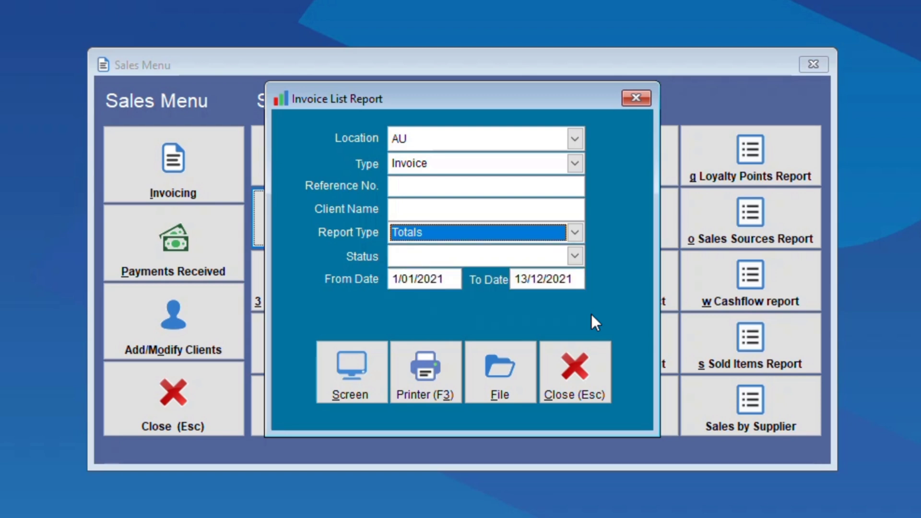
click(578, 260)
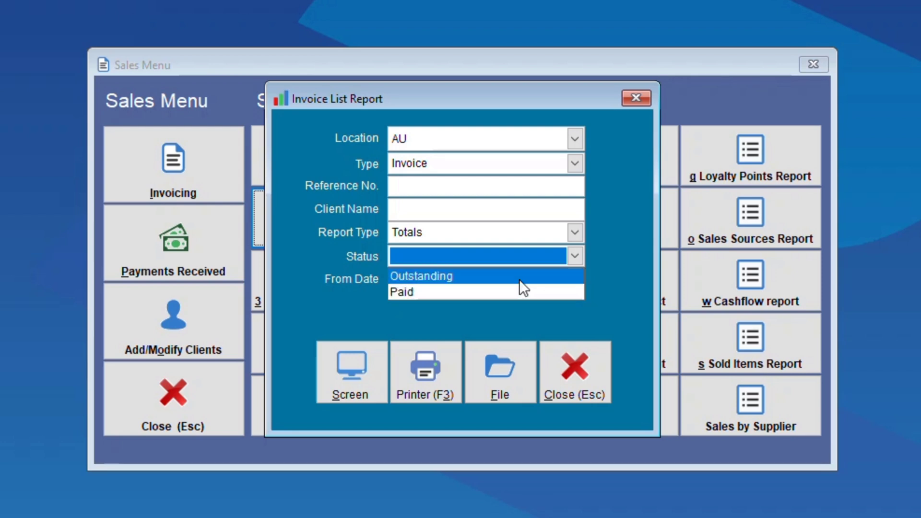
click(610, 272)
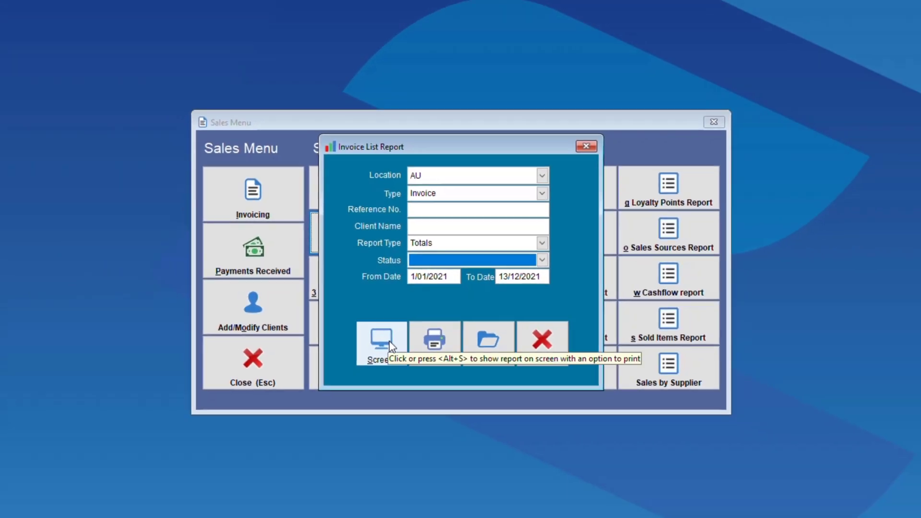
click(378, 353)
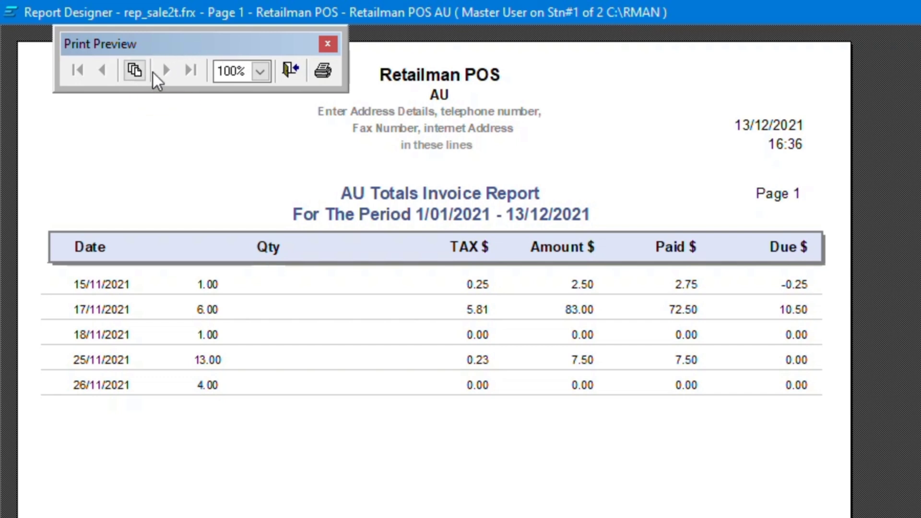
click(257, 76)
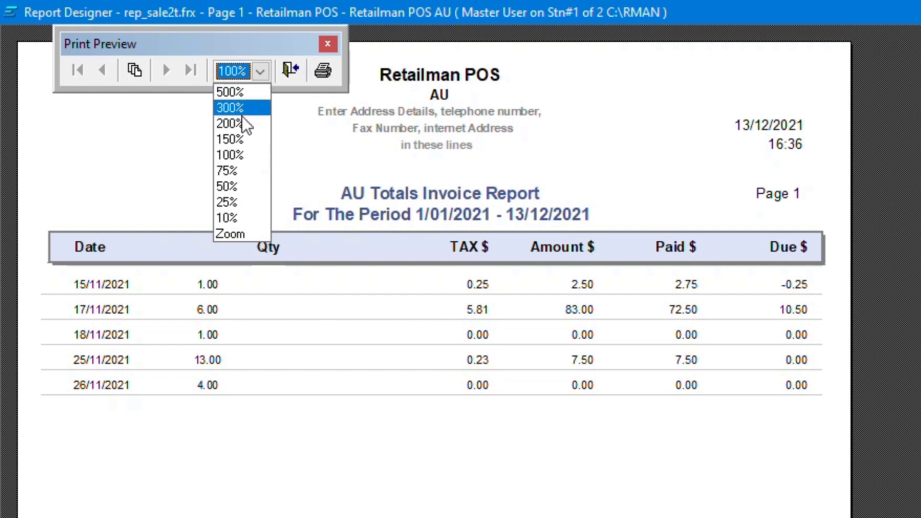
click(263, 70)
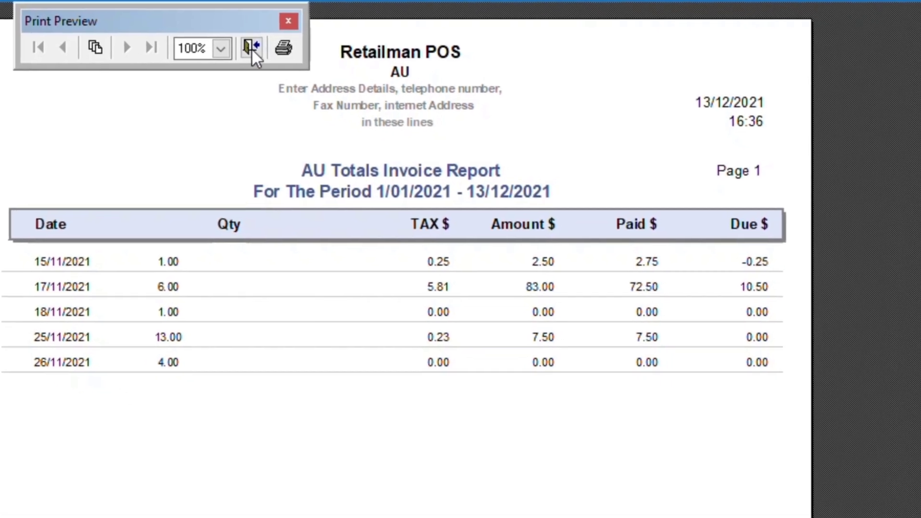
click(252, 49)
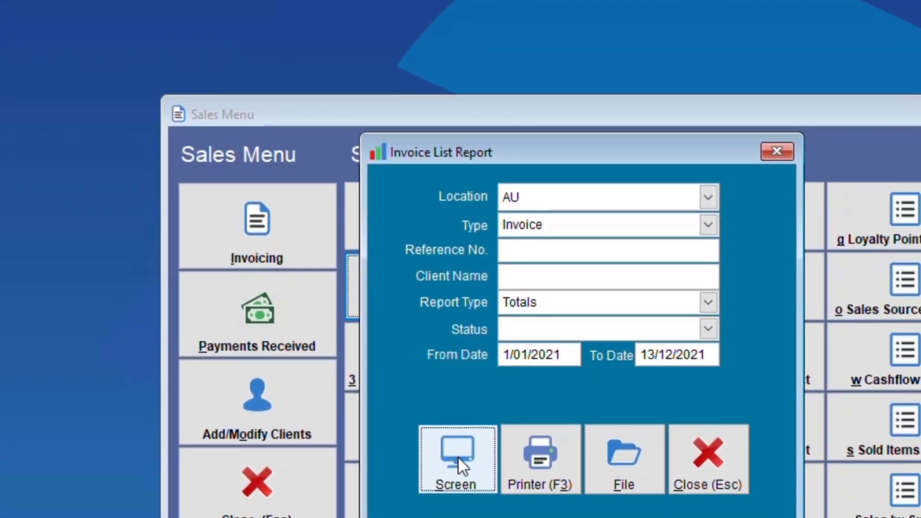
Show the AU Totals Invoice Report in the on-screen preview window
click(339, 386)
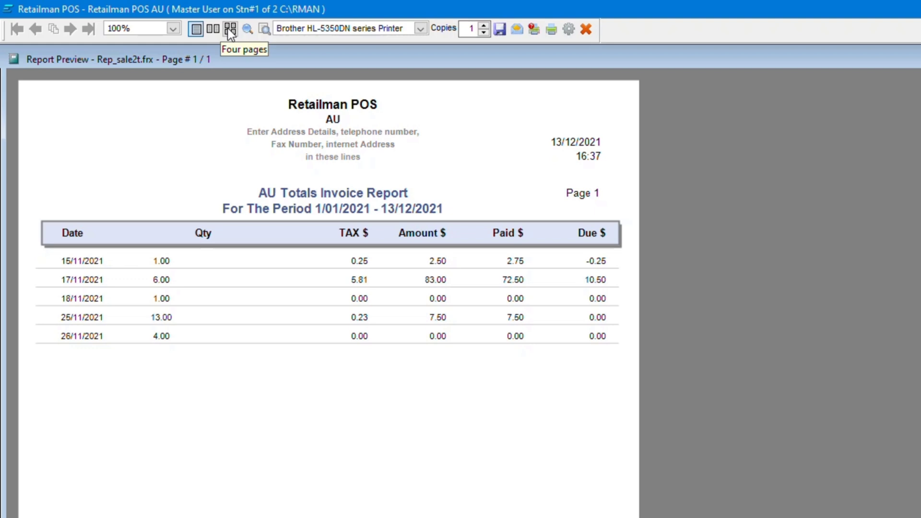
Search the previewed report for the text '1' and find its first match
click(263, 30)
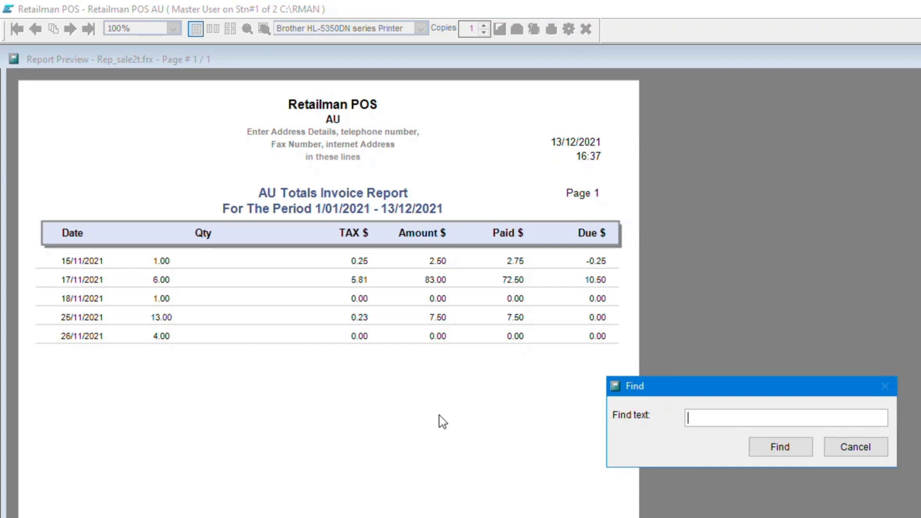
text(1)
key(Tab)
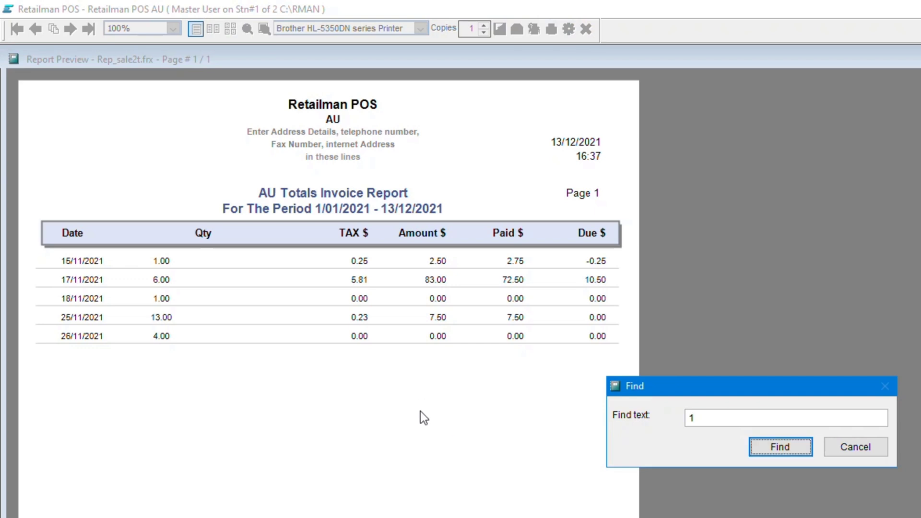
click(781, 447)
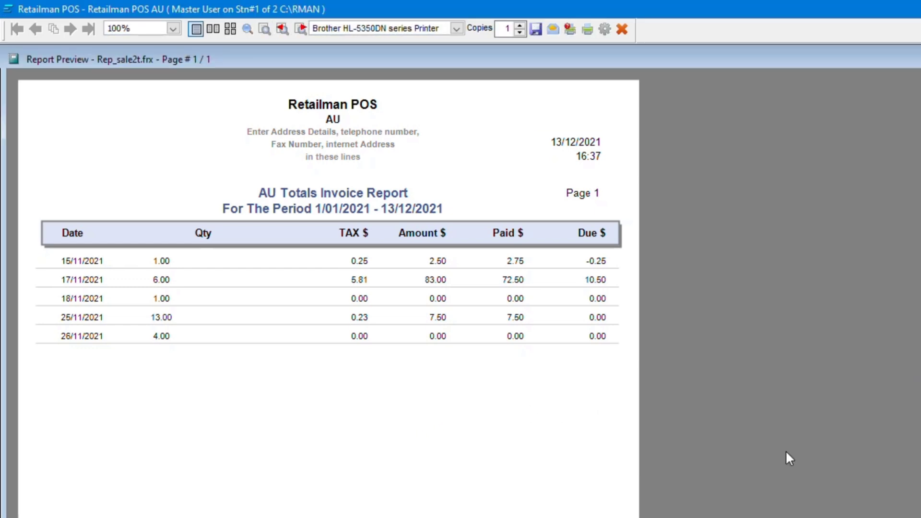
Step forward through the matches for 1, back one, then forward again
click(301, 28)
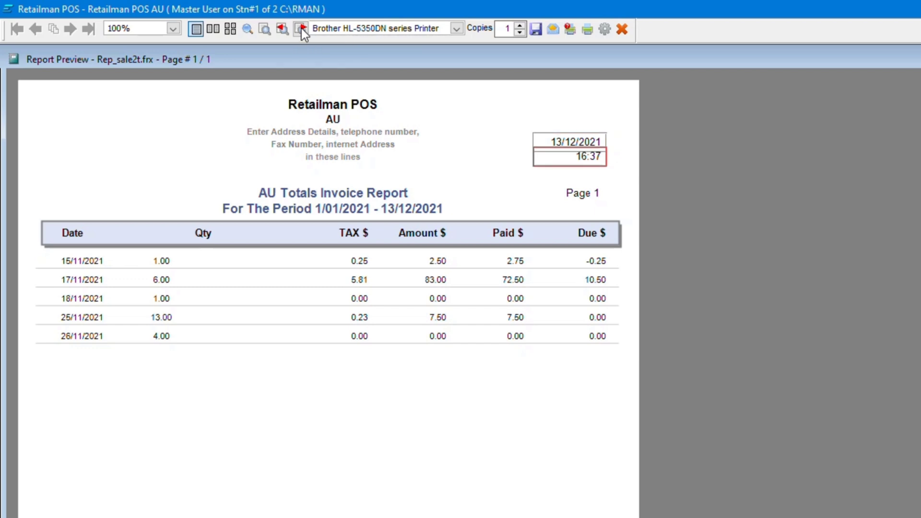
click(301, 28)
click(302, 28)
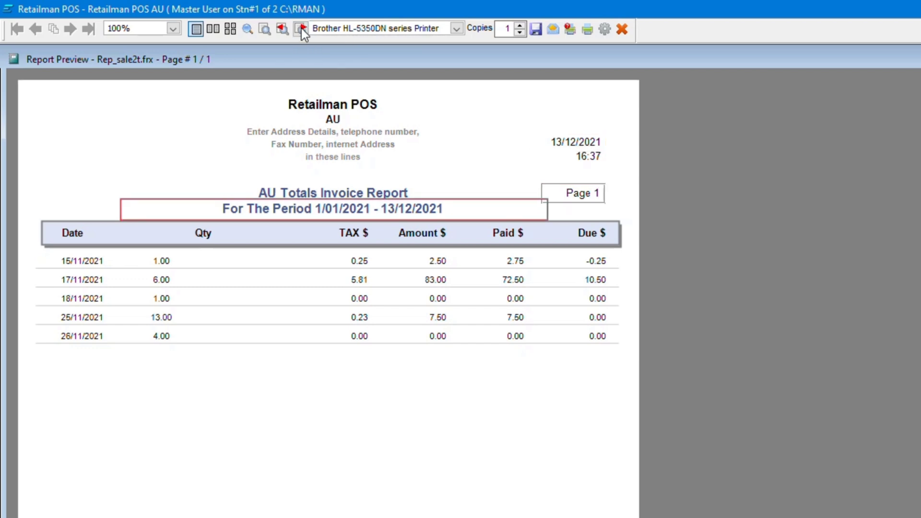
click(302, 28)
click(282, 29)
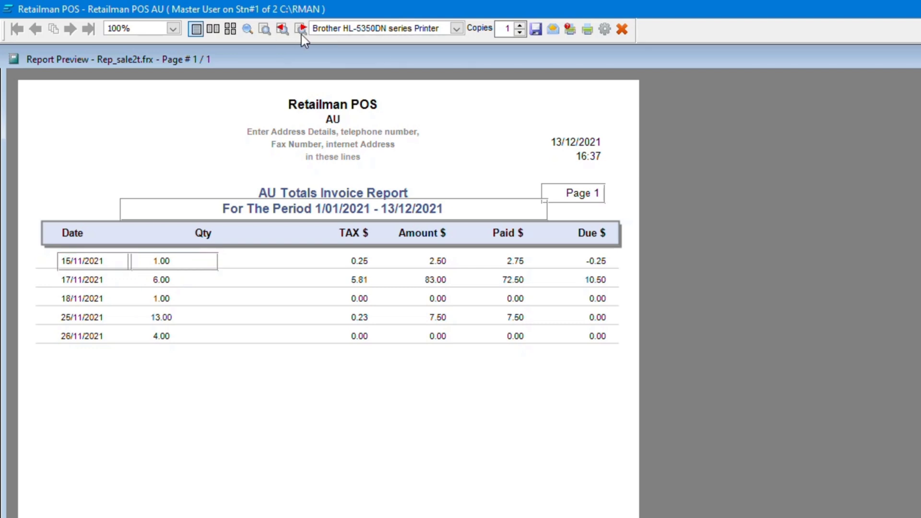
click(302, 33)
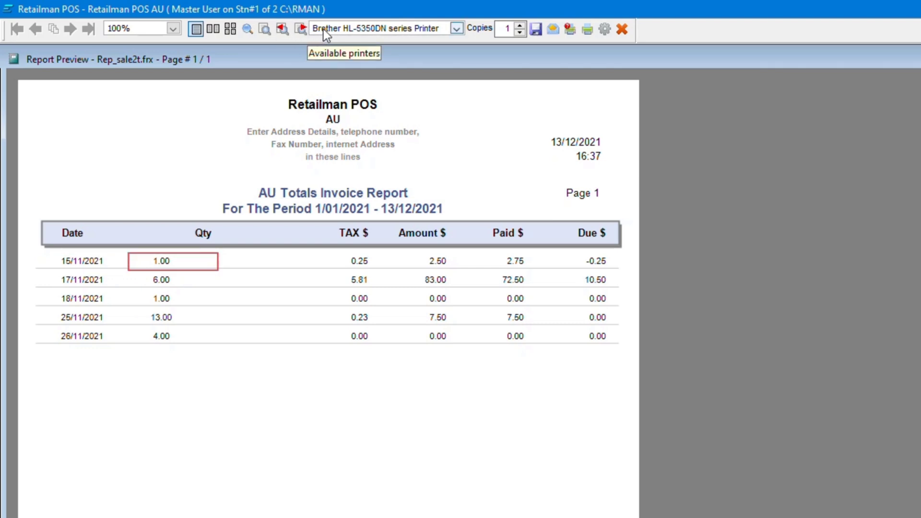
click(456, 29)
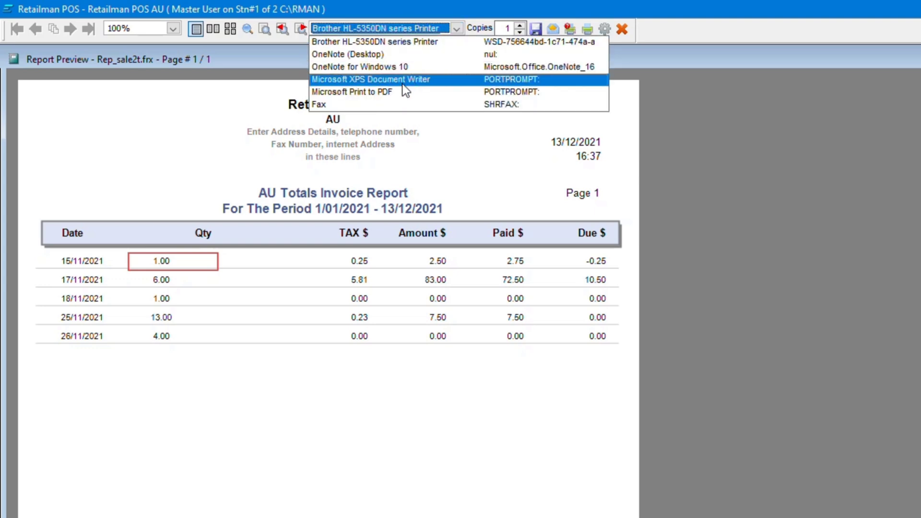
click(376, 45)
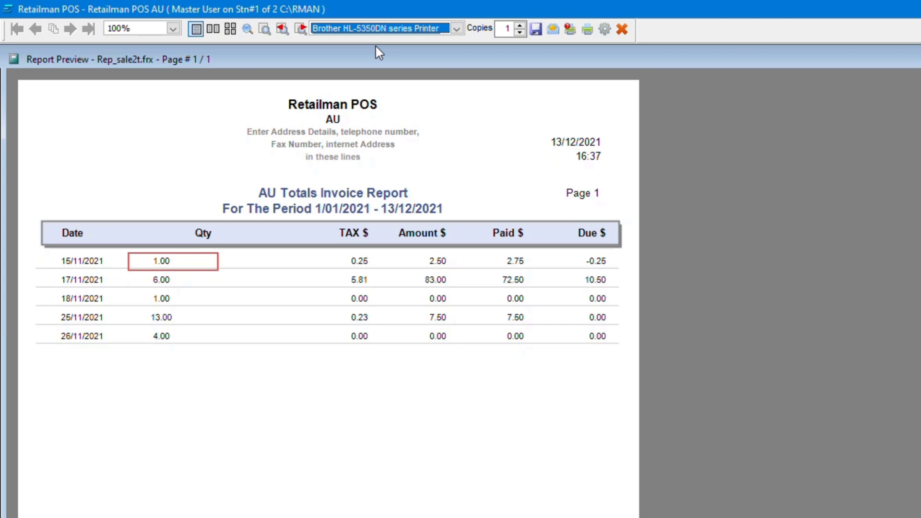
click(519, 25)
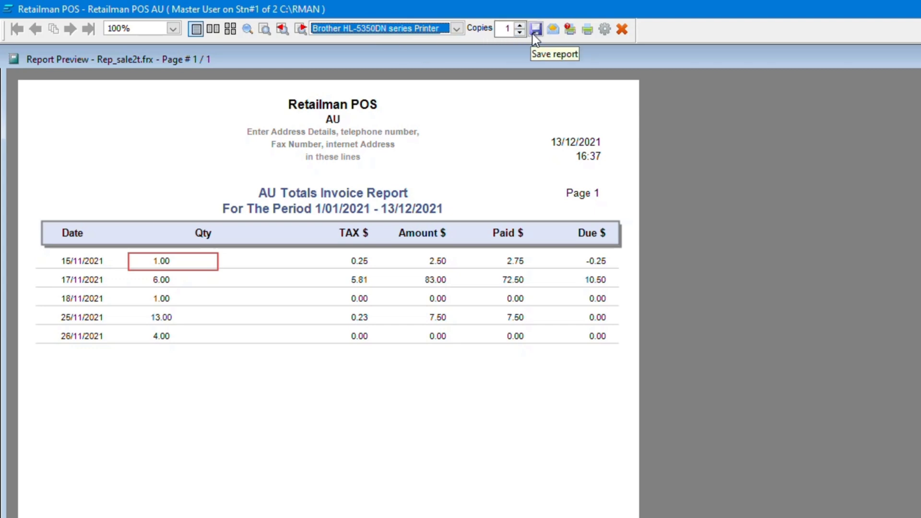
click(533, 34)
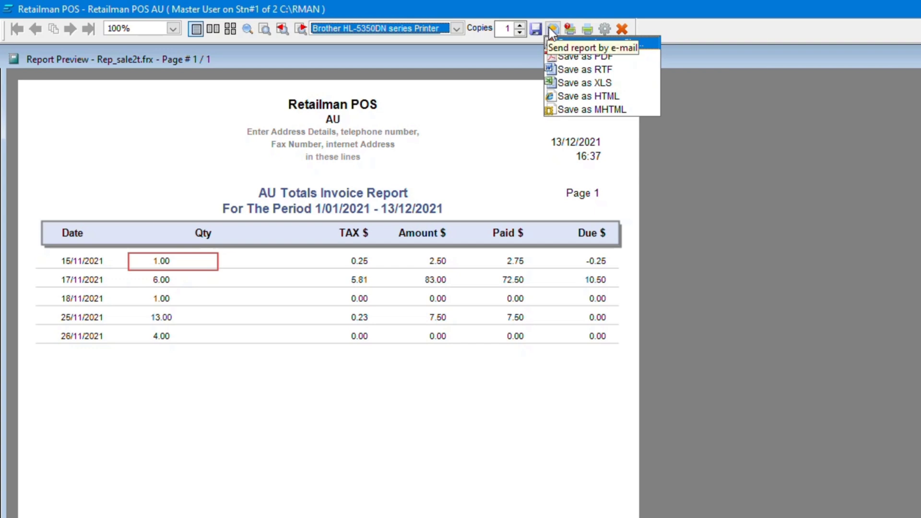
click(549, 6)
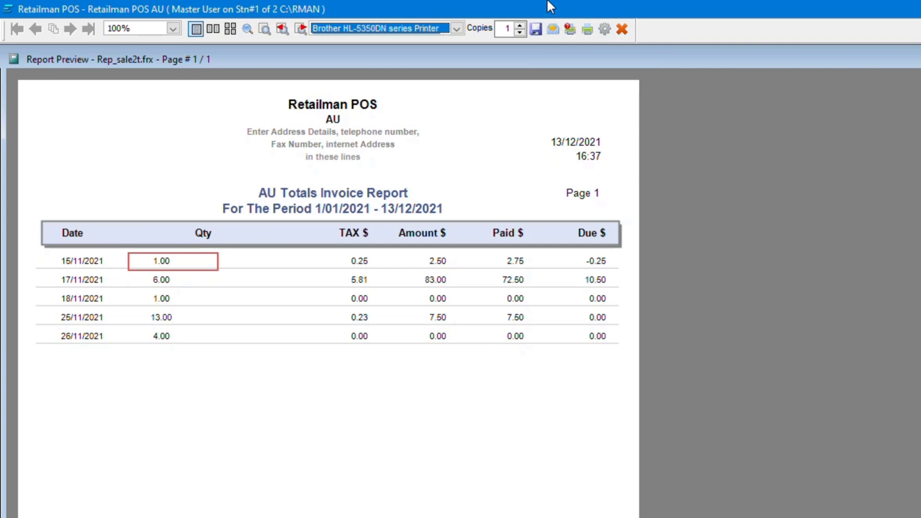
Cancel the Print dialog and regenerate the report for on-screen viewing
click(569, 30)
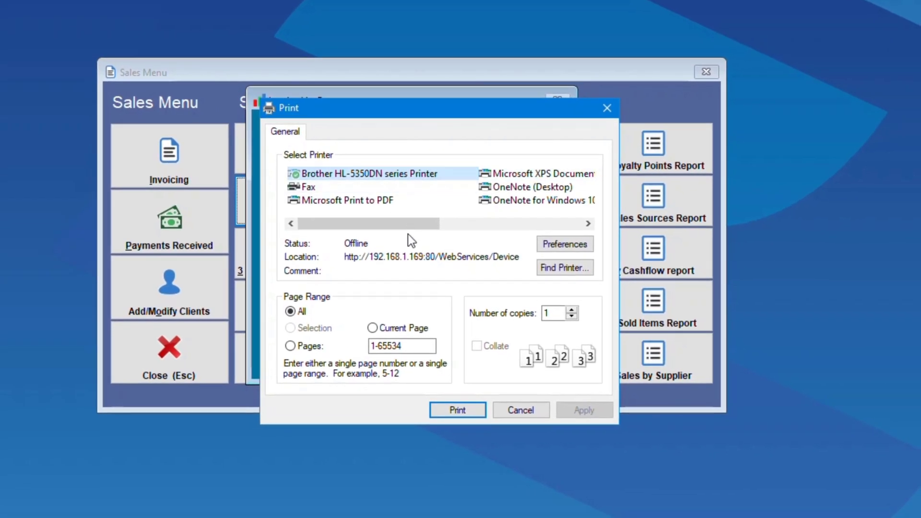
mouse_move(388, 224)
mouse_down()
mouse_move(453, 224)
mouse_move(353, 209)
mouse_up()
click(537, 411)
click(323, 346)
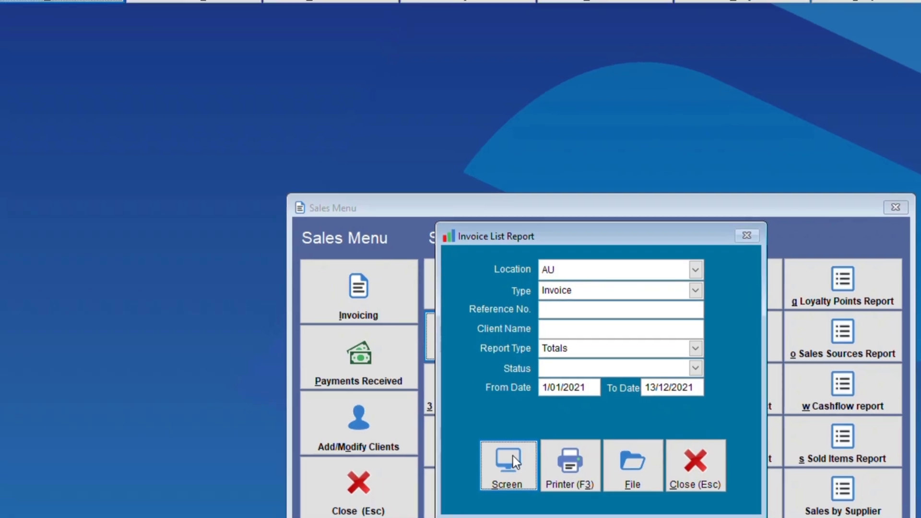
Preview the report on screen and bring up the Report preview setup dialog
click(399, 389)
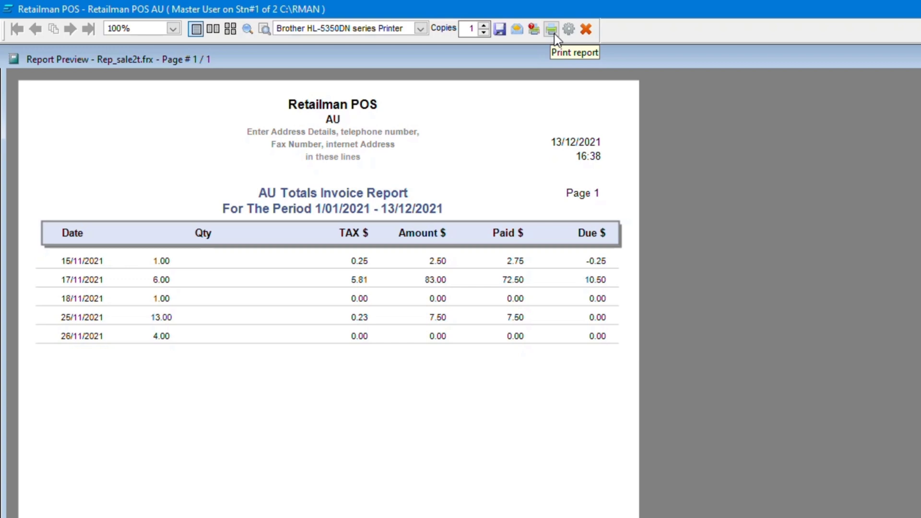
click(565, 31)
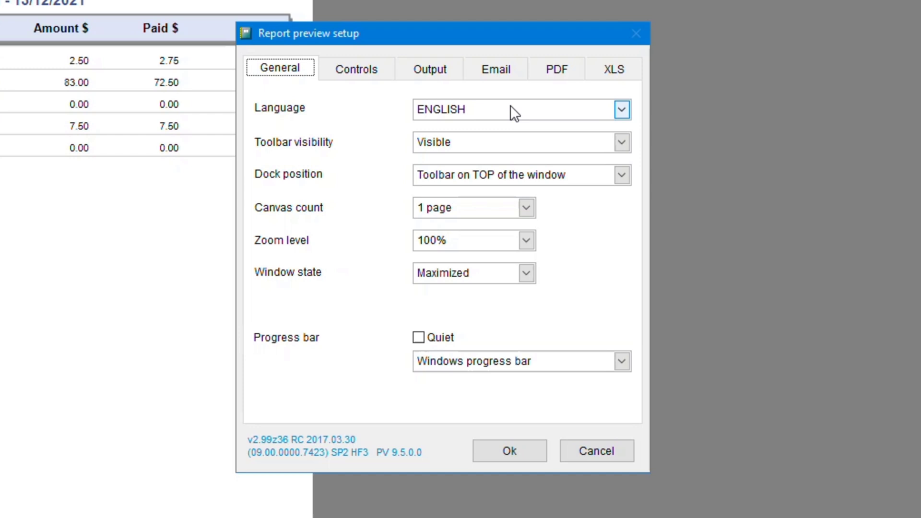
Keep the toolbar visible and dock it on top of the preview window
click(501, 143)
click(502, 143)
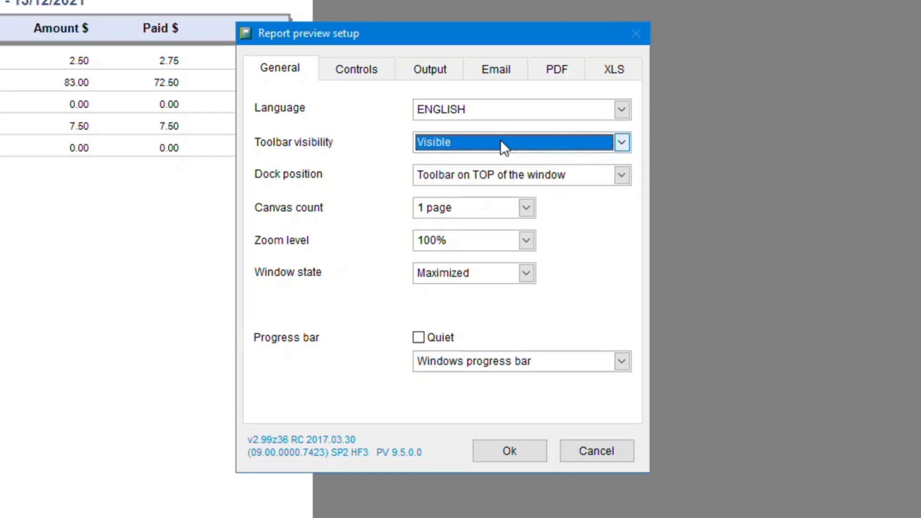
click(507, 178)
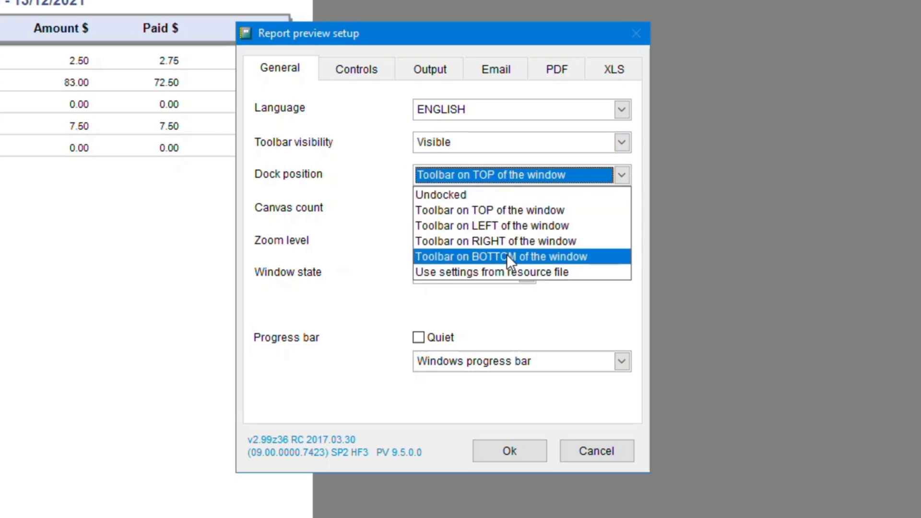
click(499, 212)
click(528, 208)
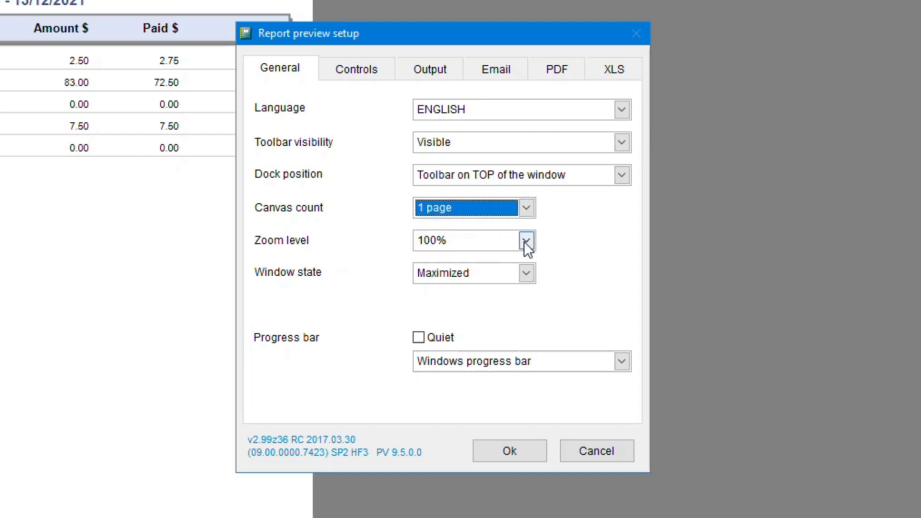
Keep the window maximized, quiet progress mode off and the Windows progress bar style
click(526, 273)
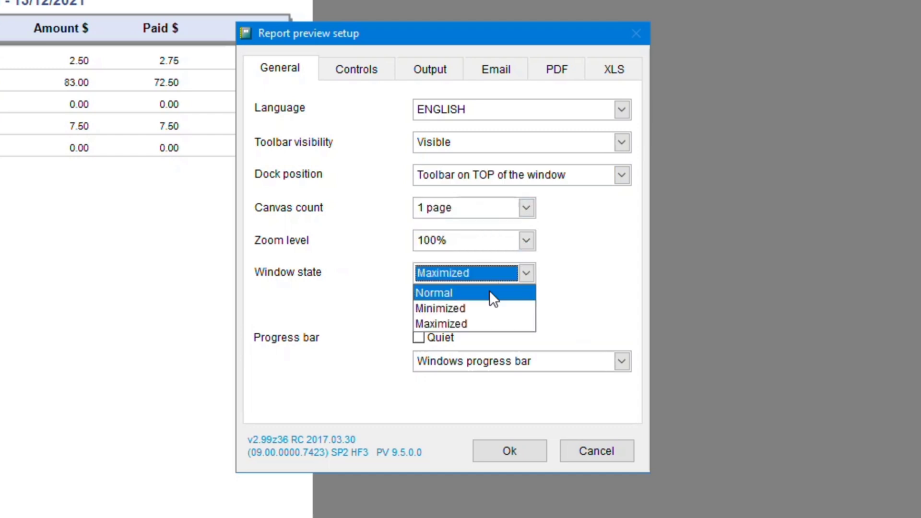
click(470, 322)
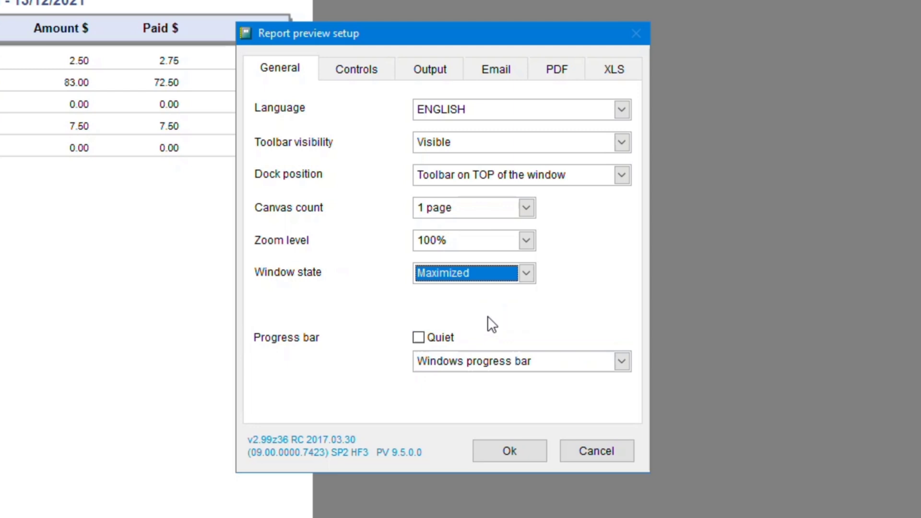
click(420, 337)
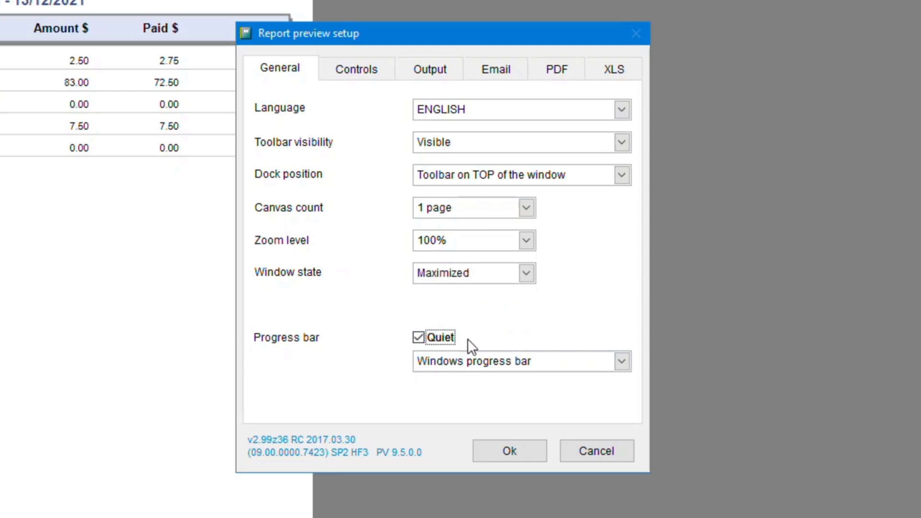
click(419, 336)
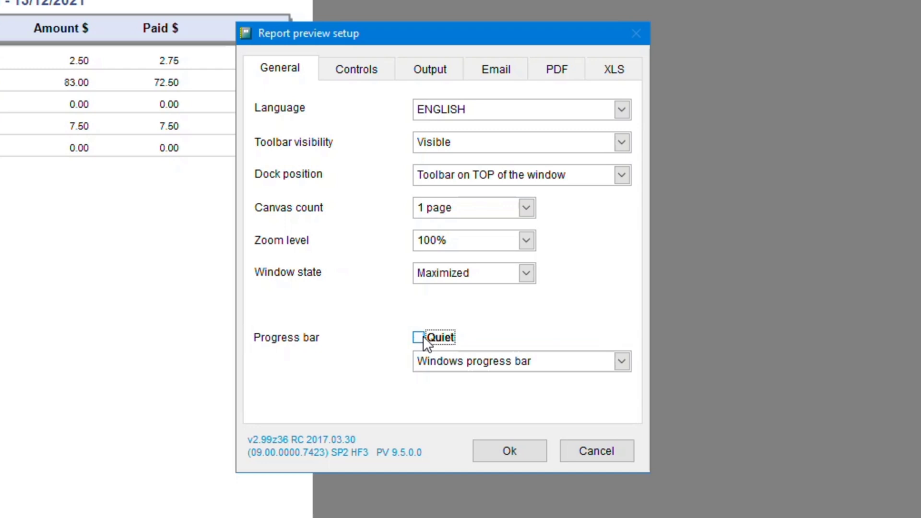
click(628, 366)
click(625, 364)
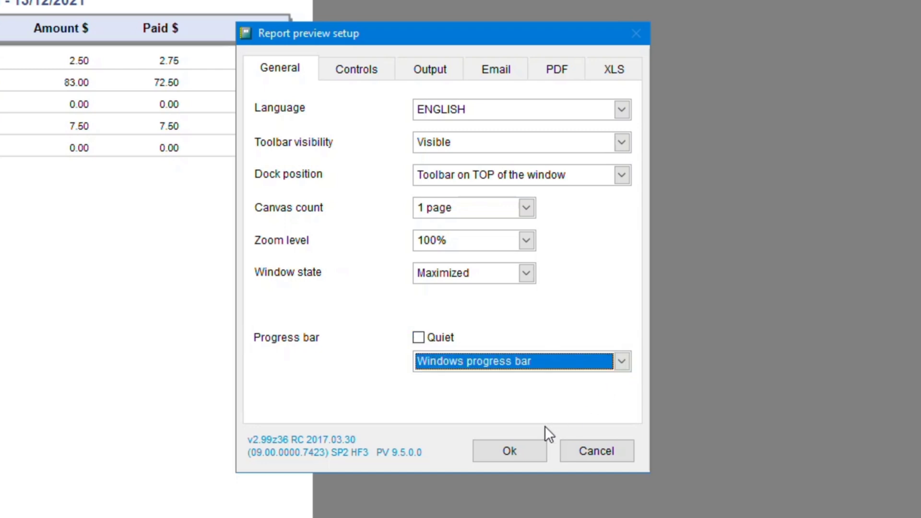
click(365, 76)
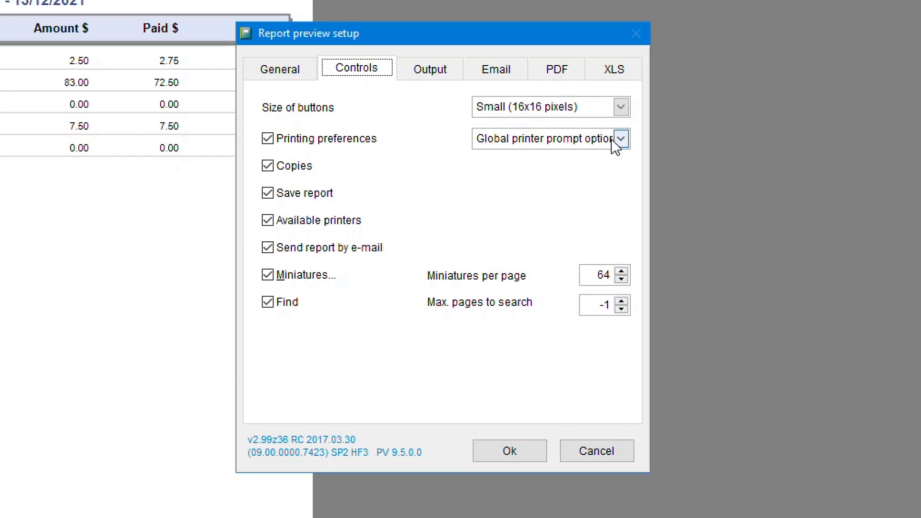
Set the toolbar button size to Big (32x32 pixels) and apply the setup
click(614, 107)
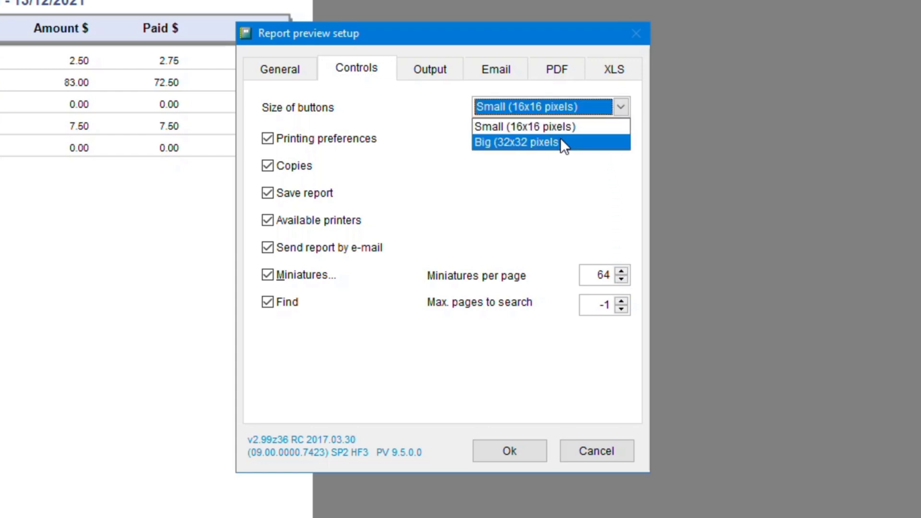
click(561, 141)
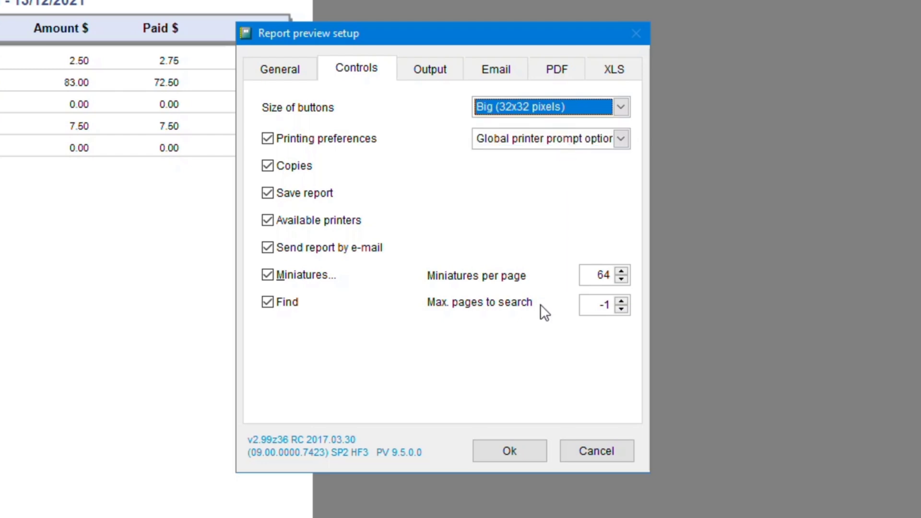
click(510, 441)
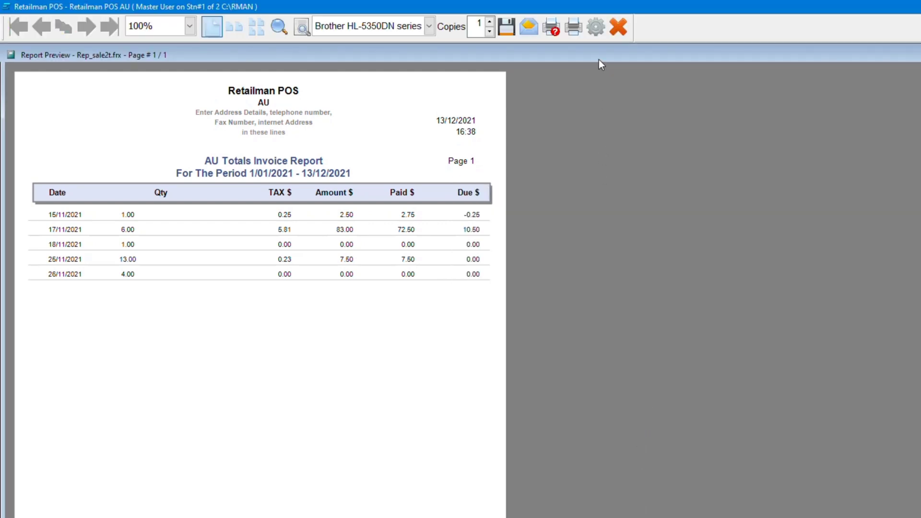
Reopen the preview setup and move through Controls to the Output file options
click(595, 33)
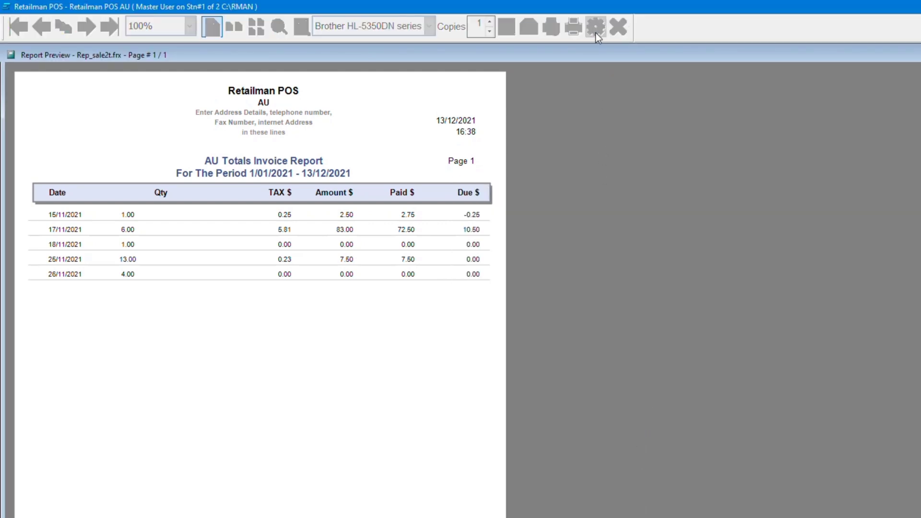
click(538, 211)
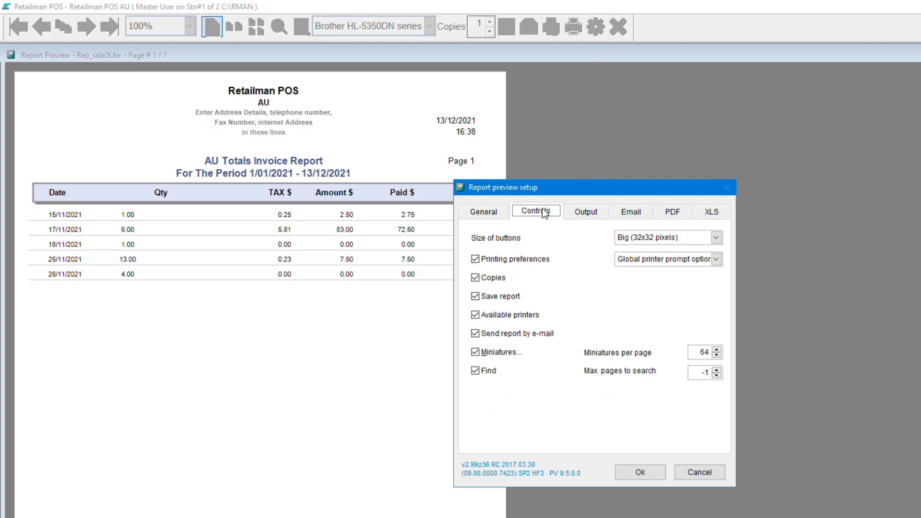
click(477, 114)
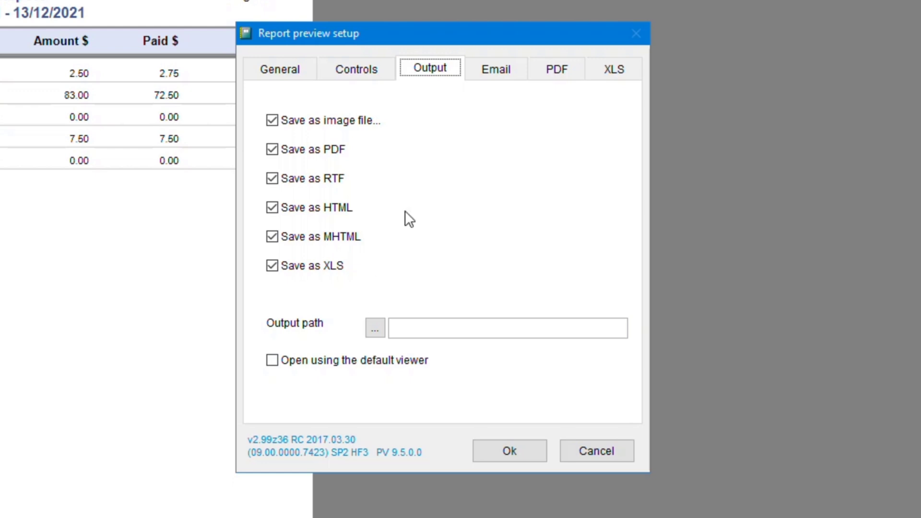
Review the Email, PDF and XLS export settings in the preview setup
click(494, 78)
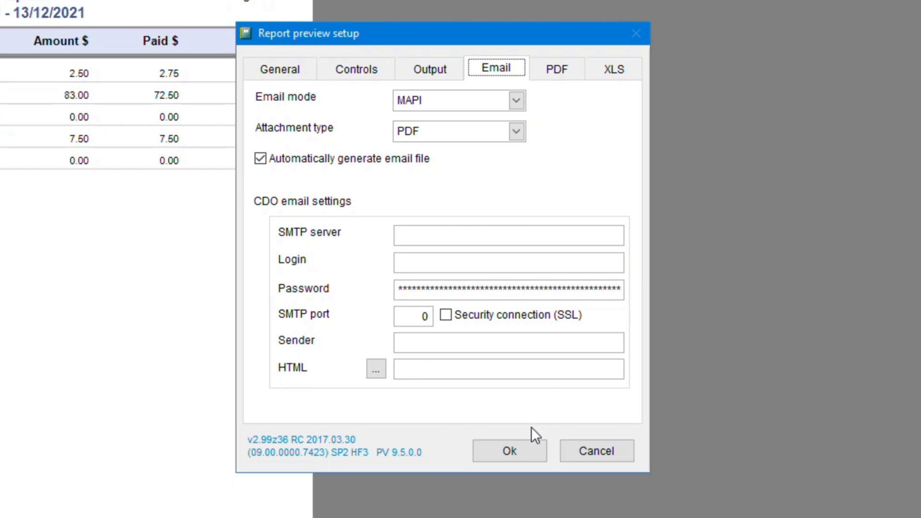
click(556, 79)
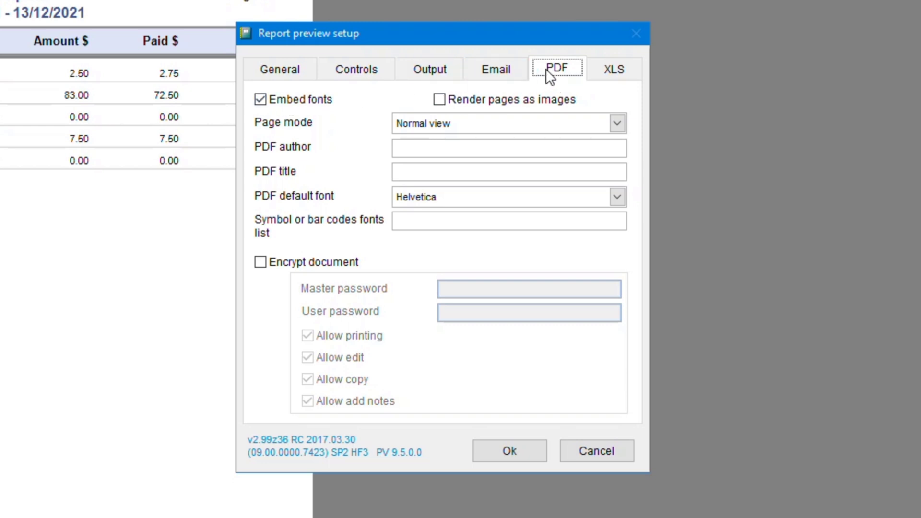
click(604, 67)
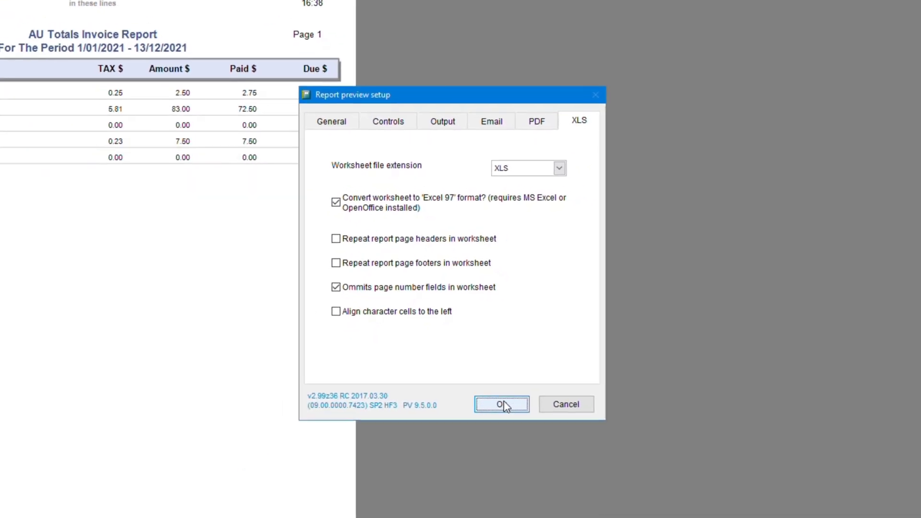
Close the setup and preview, then cancel printing to return to the report form
click(497, 380)
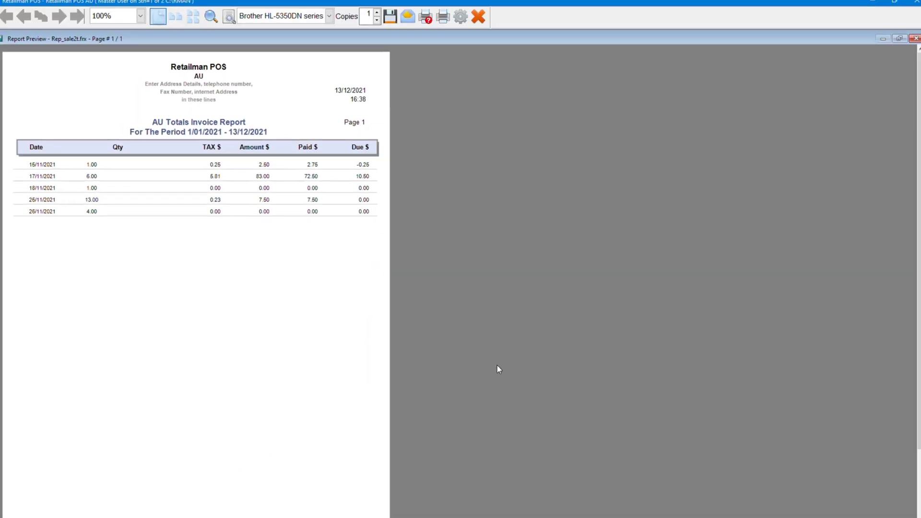
click(478, 21)
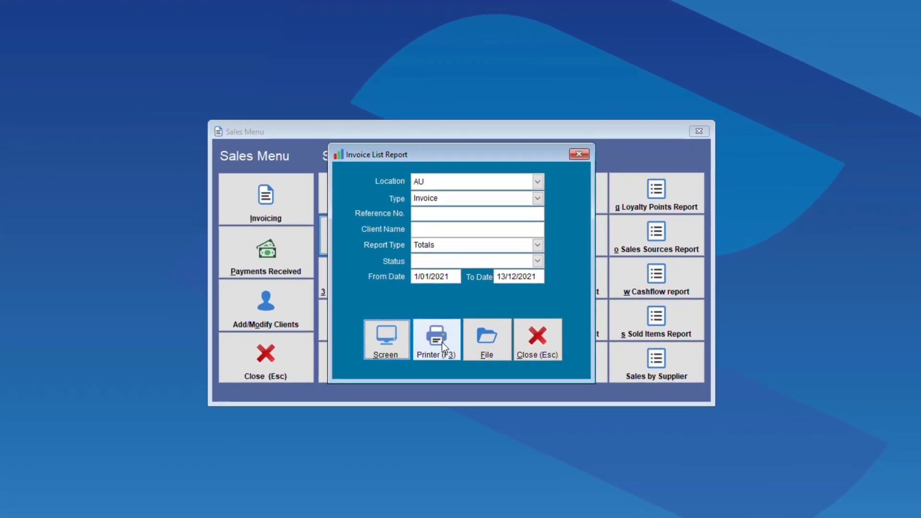
click(441, 345)
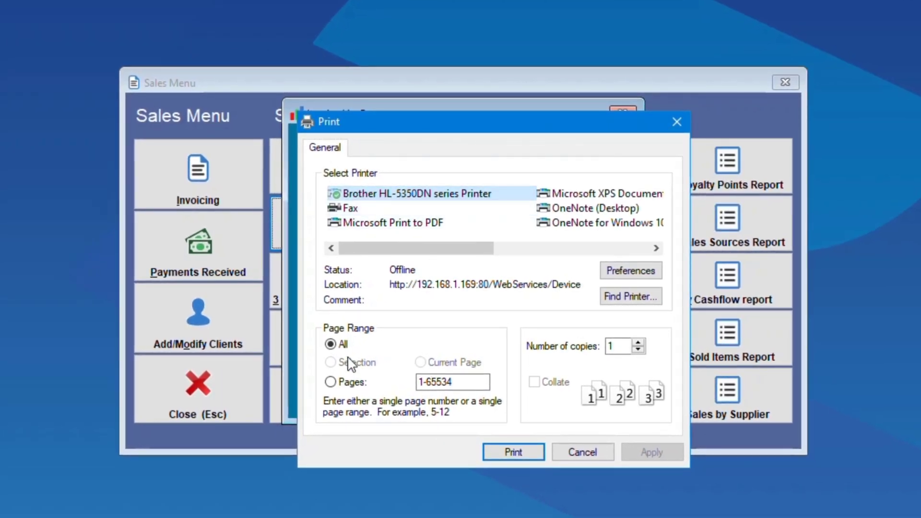
click(575, 453)
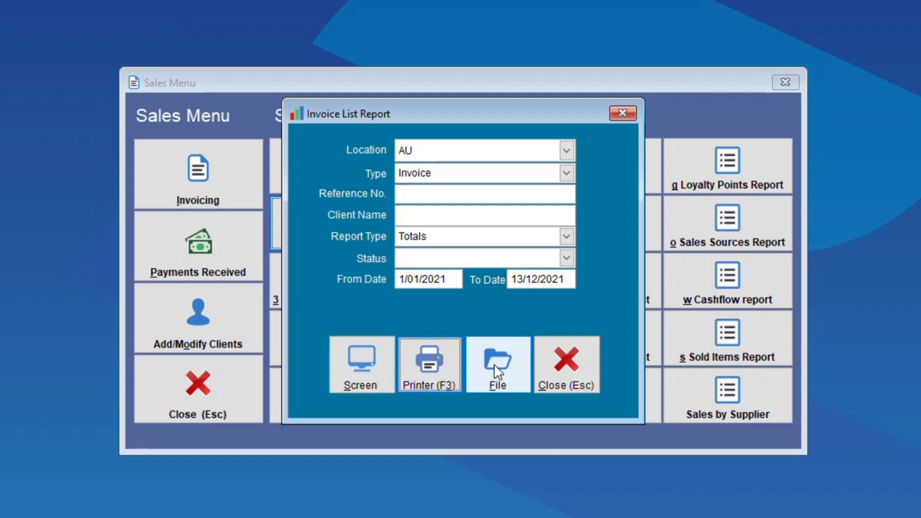
Review the available save-to-file formats (keeping PDF), cancel saving and close the Invoice List Report
click(496, 369)
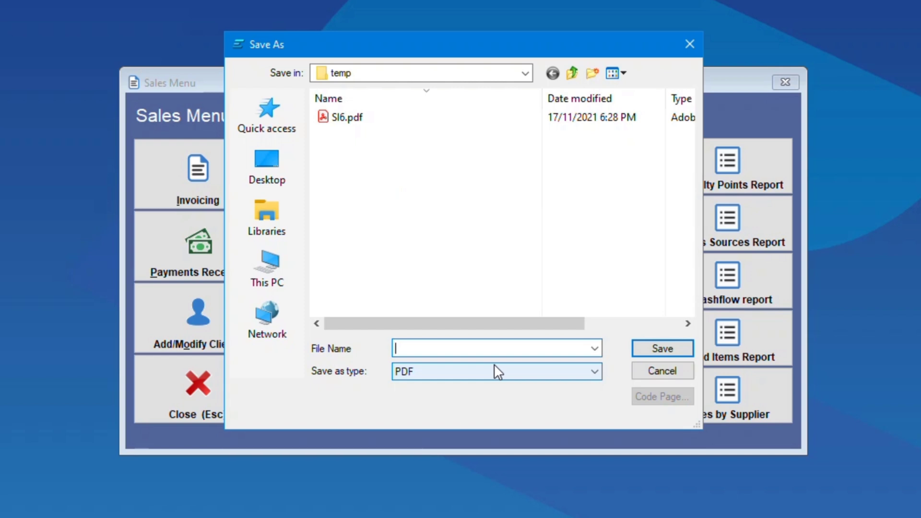
click(487, 368)
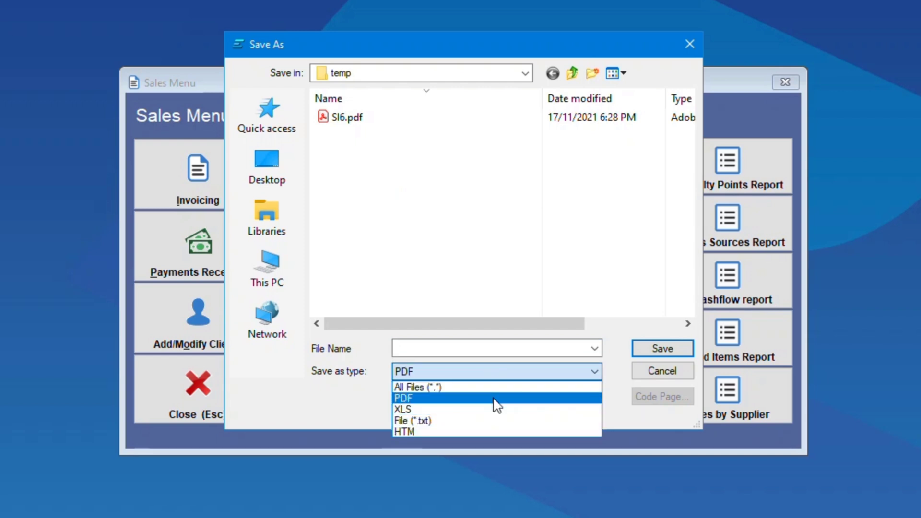
click(653, 371)
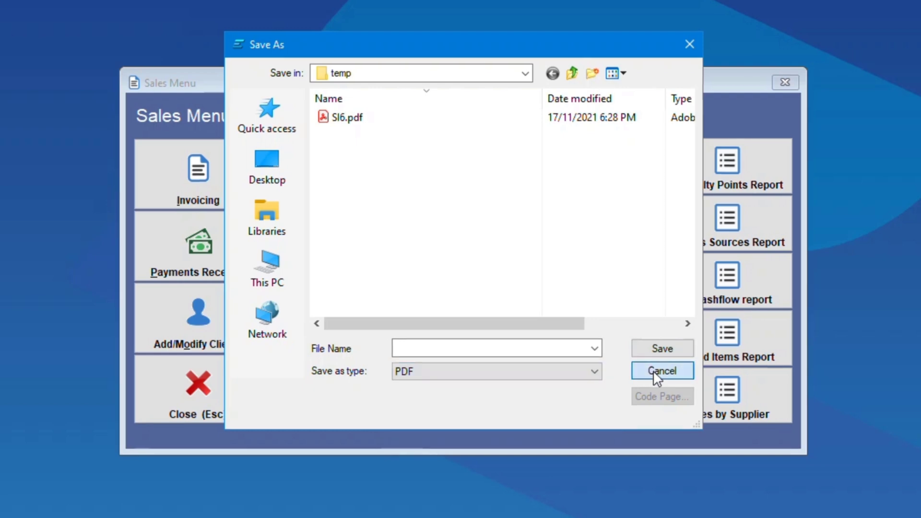
click(576, 368)
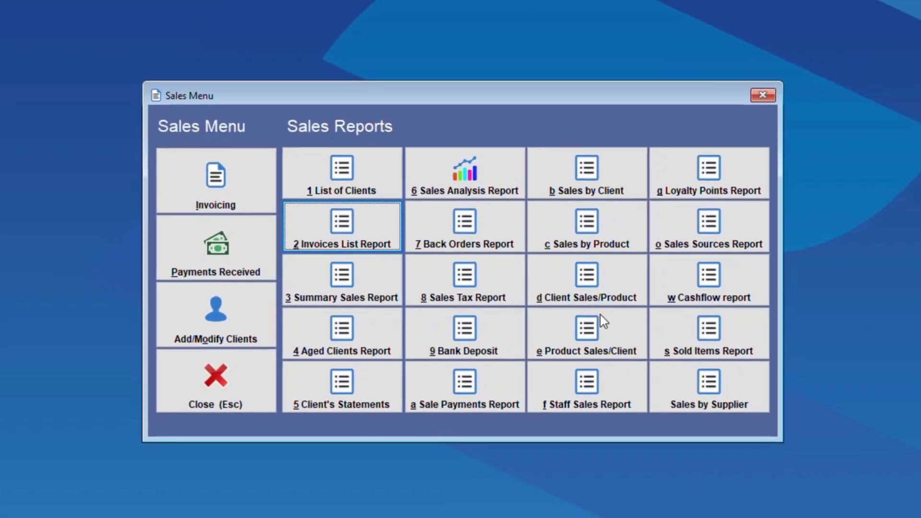